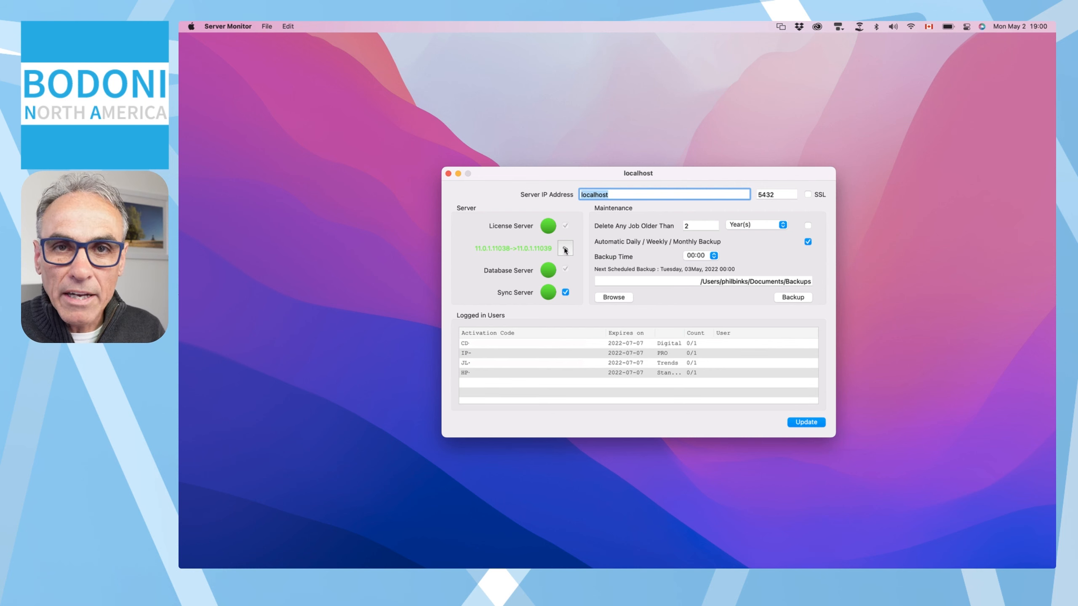
pyautogui.click(564, 249)
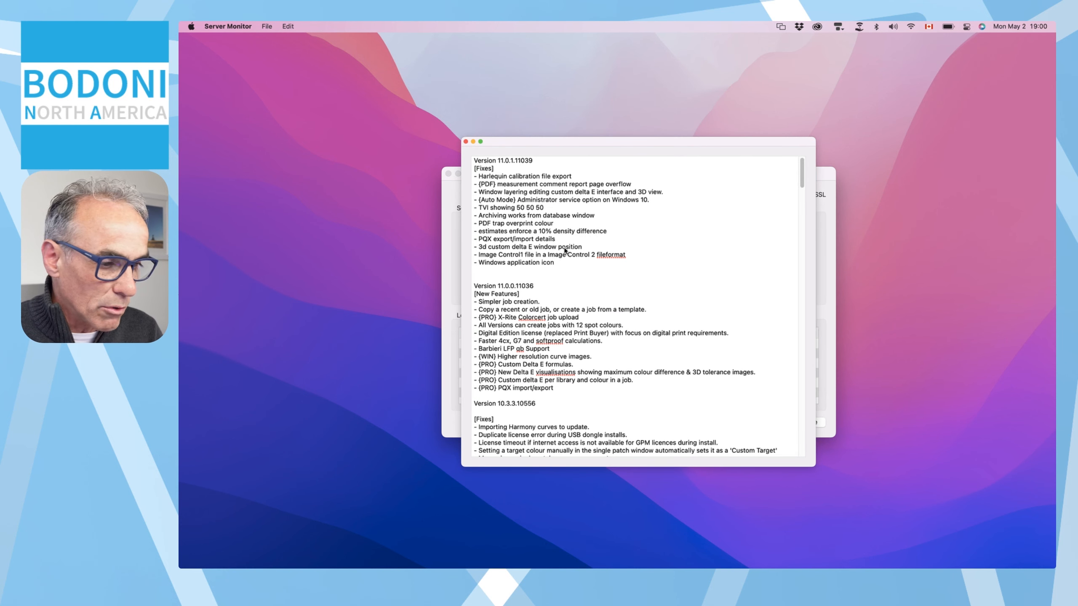
pyautogui.click(465, 142)
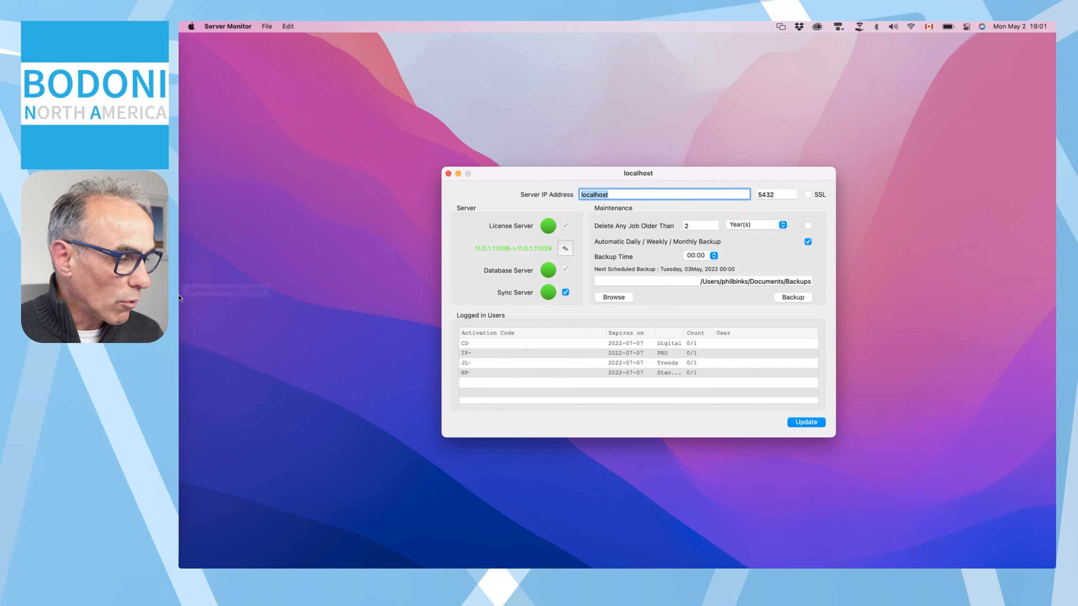
# Step: Launch pressSIGN Client from the Dock and log in to the localhost Digital server with the password
pyautogui.moveTo(191, 290)
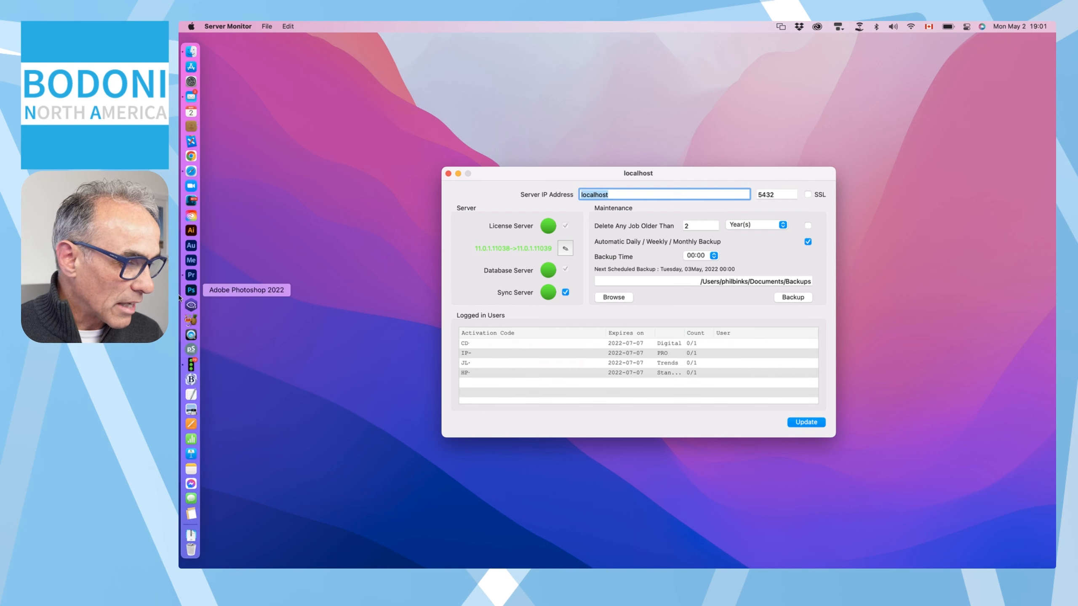
pyautogui.click(191, 350)
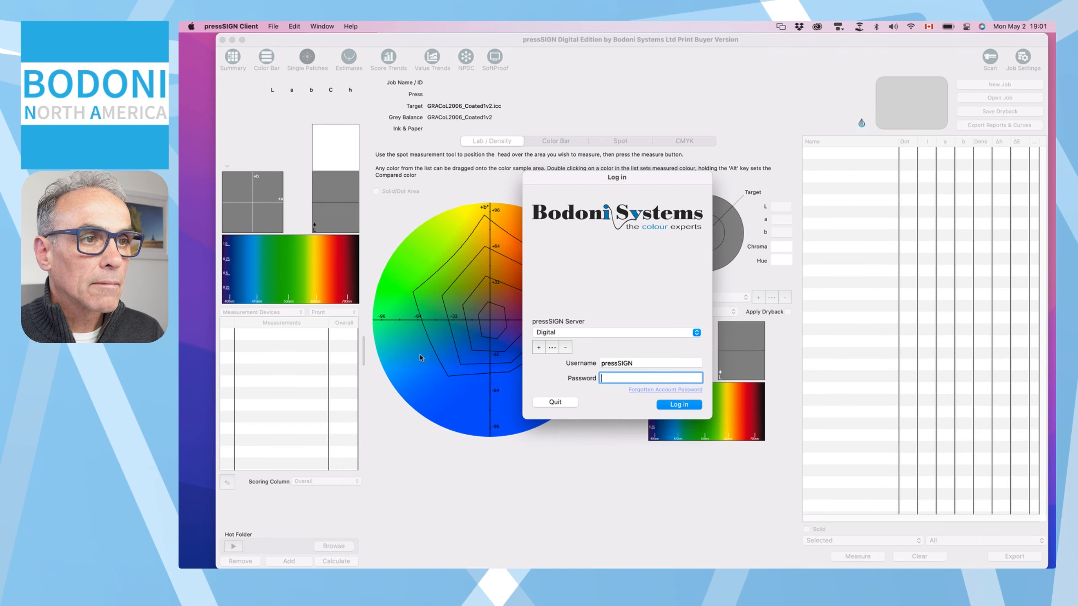
pyautogui.write('••••••')
pyautogui.press('Return')
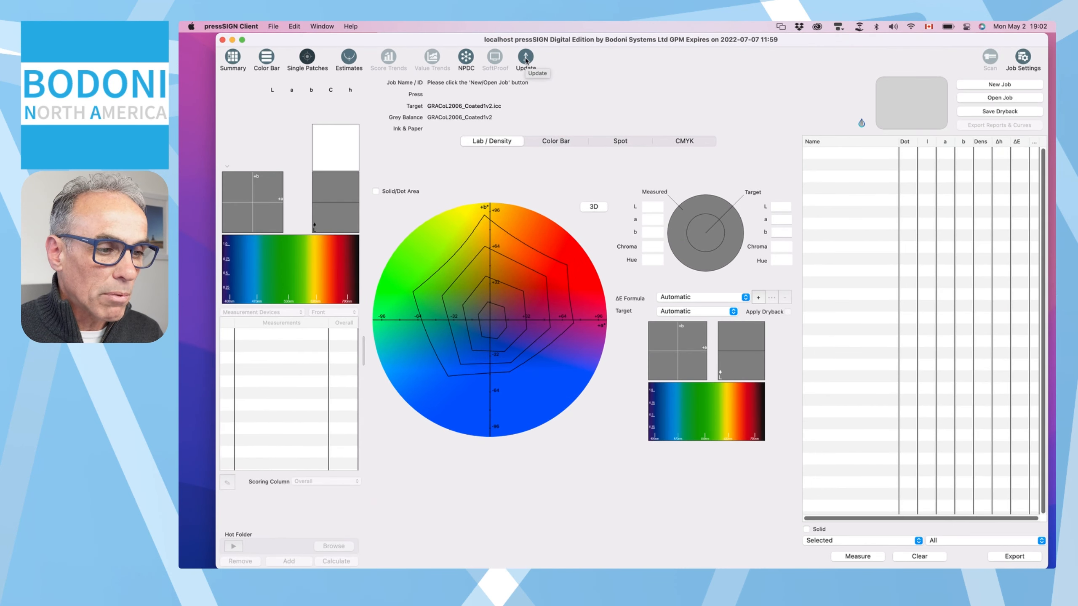
# Step: Check for updates and launch the pressSIGN Server installer for version 11.0.0.11036
pyautogui.click(526, 58)
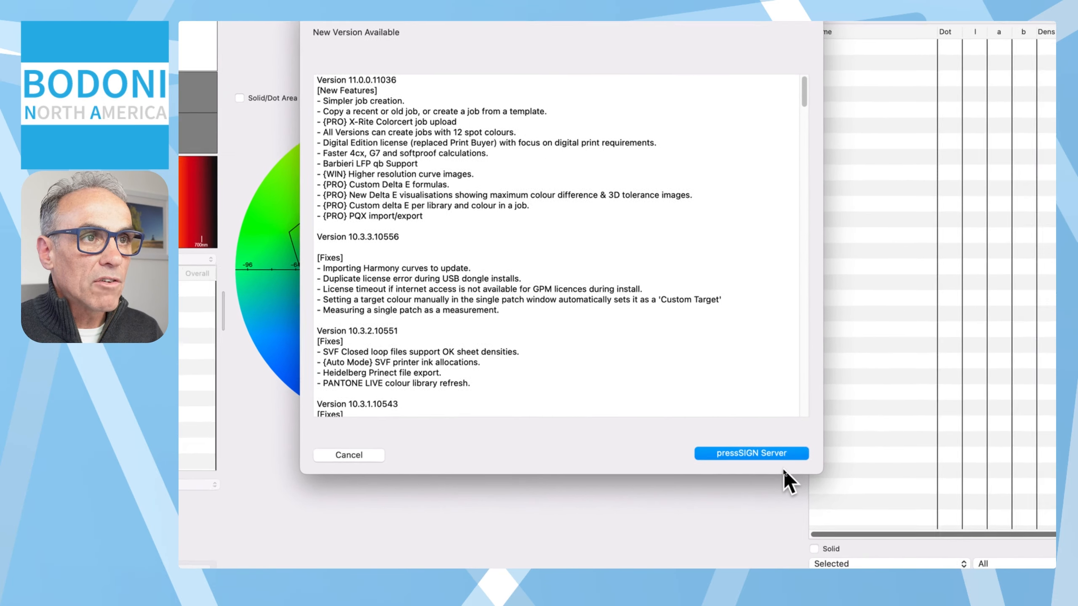
pyautogui.click(763, 456)
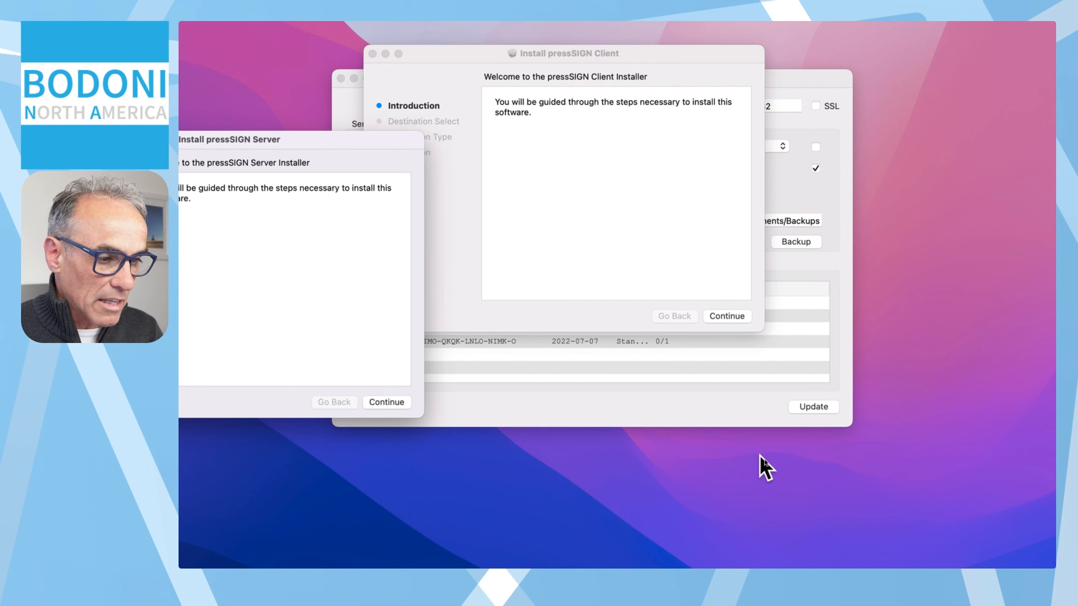
# Step: Run the standard pressSIGN Server install on Macintosh HD, authorizing with the admin password
pyautogui.moveTo(355, 138); pyautogui.dragTo(560, 185)
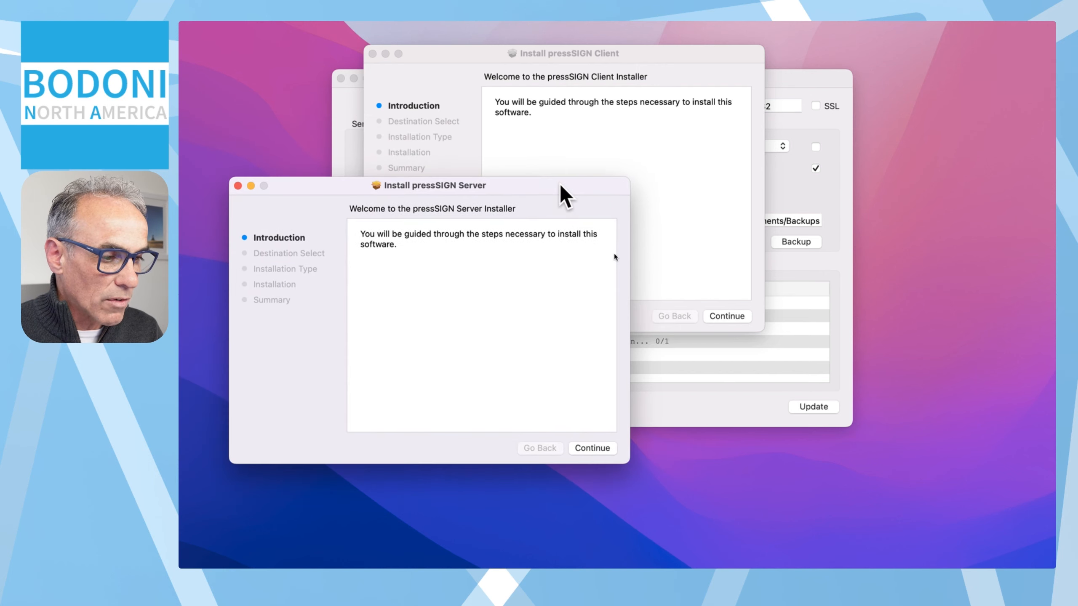
pyautogui.click(596, 447)
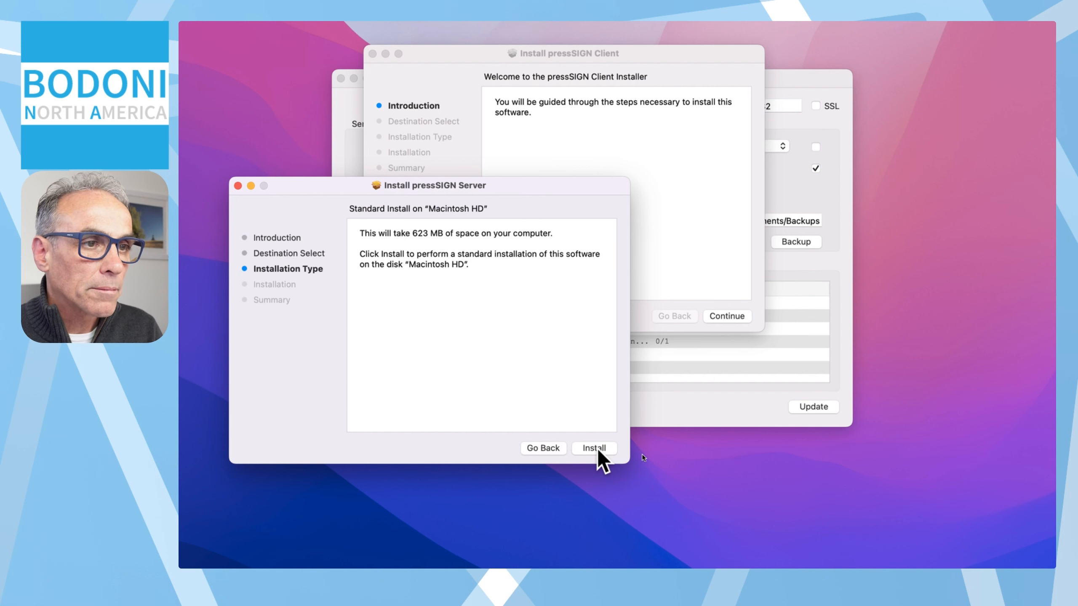
pyautogui.click(597, 449)
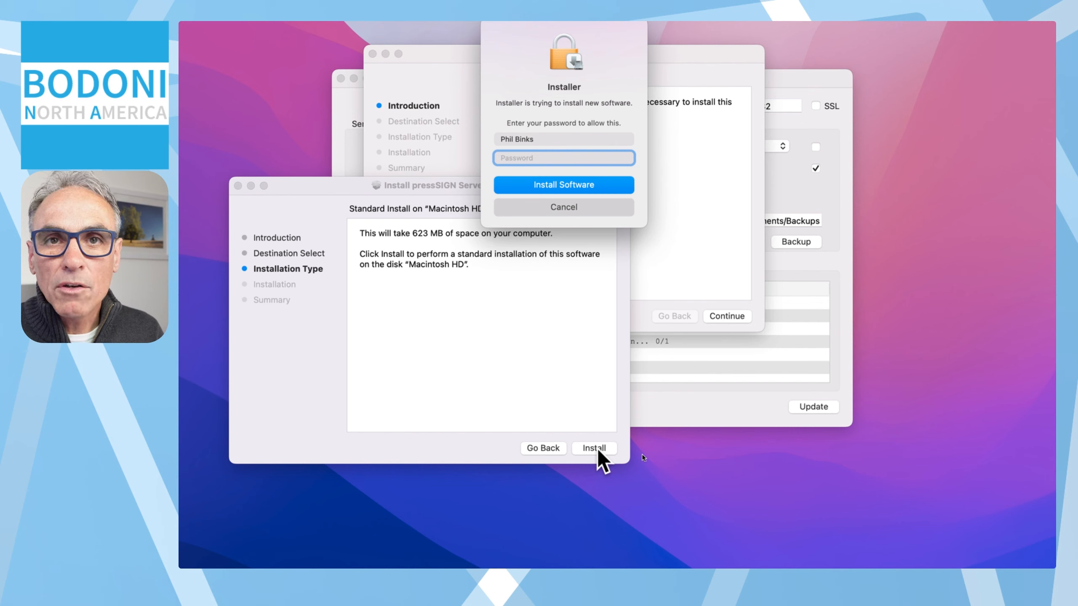
pyautogui.write('•••••••')
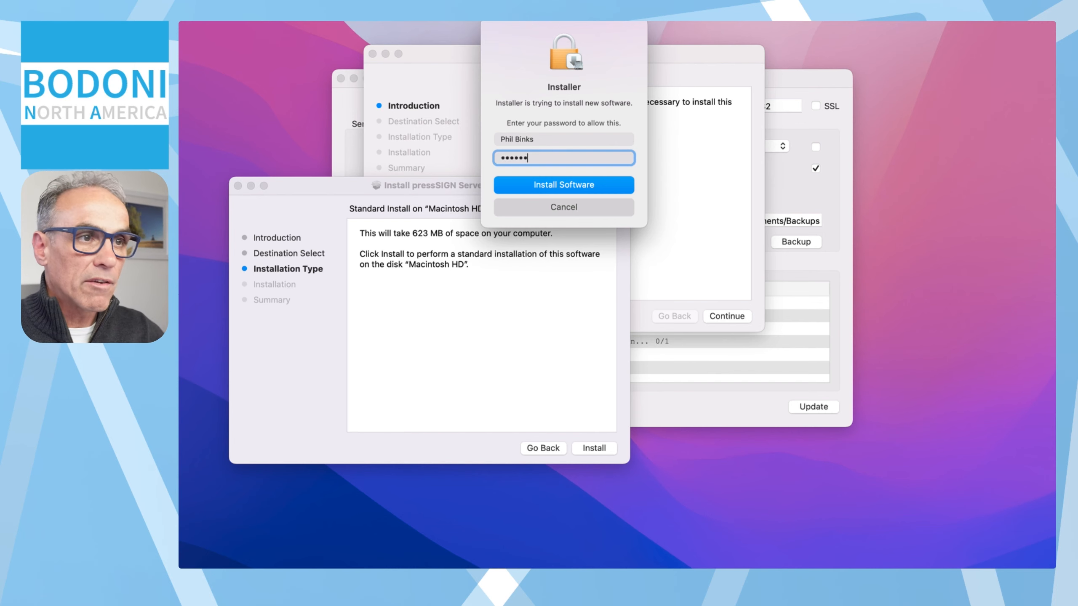
pyautogui.press('Return')
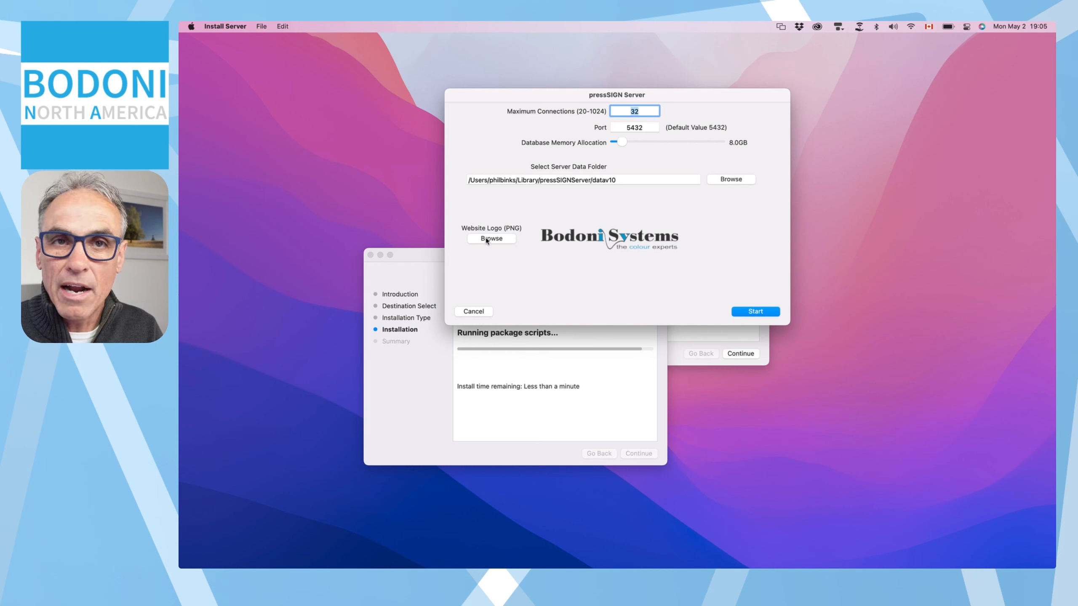
# Step: Start the server database setup, authorize with the password, and accept the Complete step
pyautogui.click(755, 312)
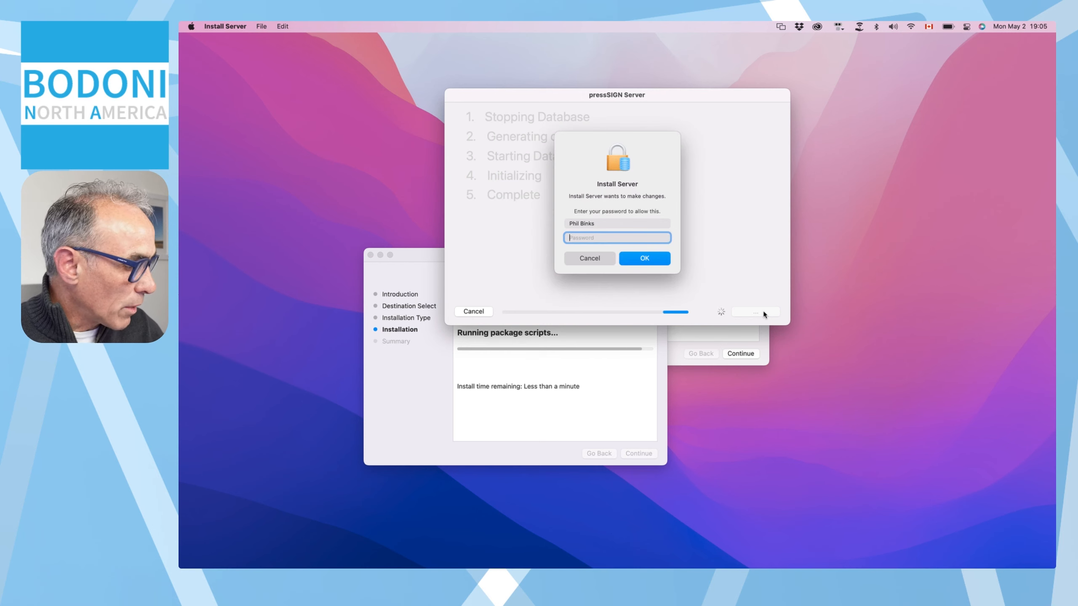
pyautogui.press('Return')
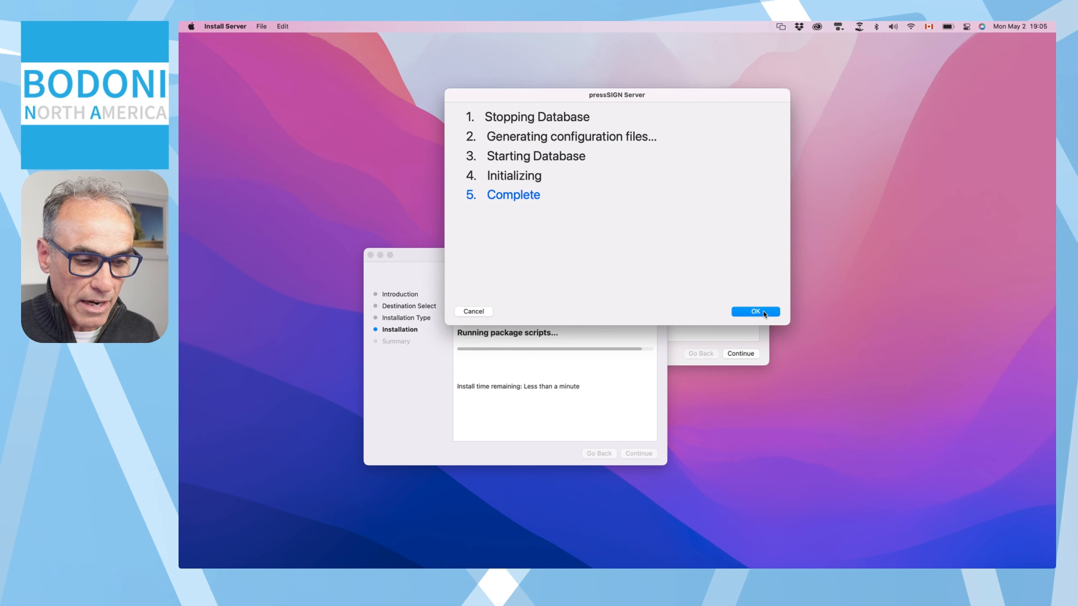
pyautogui.click(764, 313)
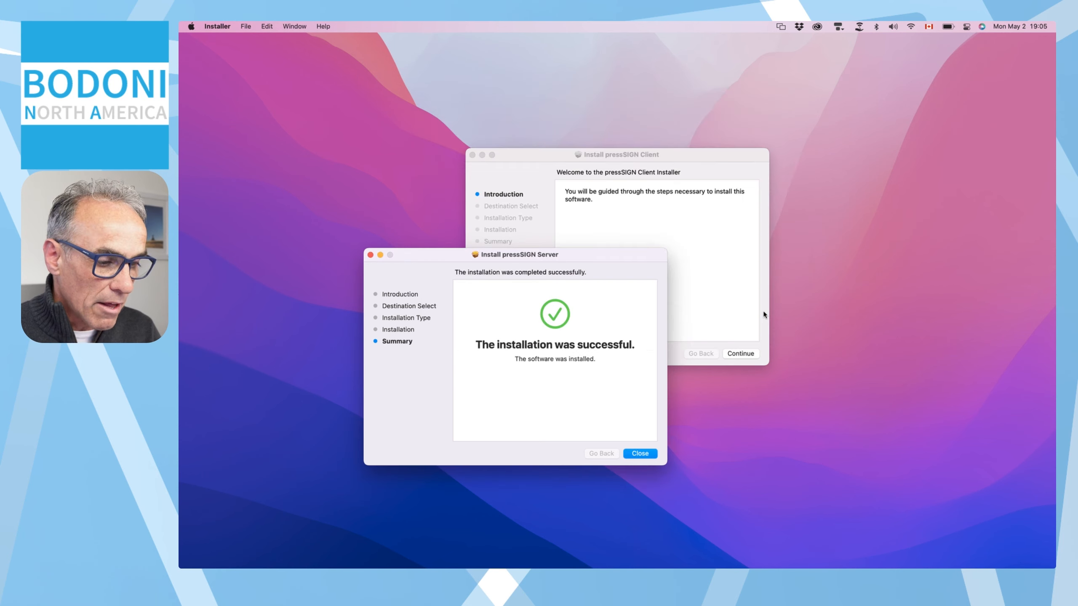
# Step: Close the finished Server installer and start the standard Client install on Macintosh HD
pyautogui.click(646, 458)
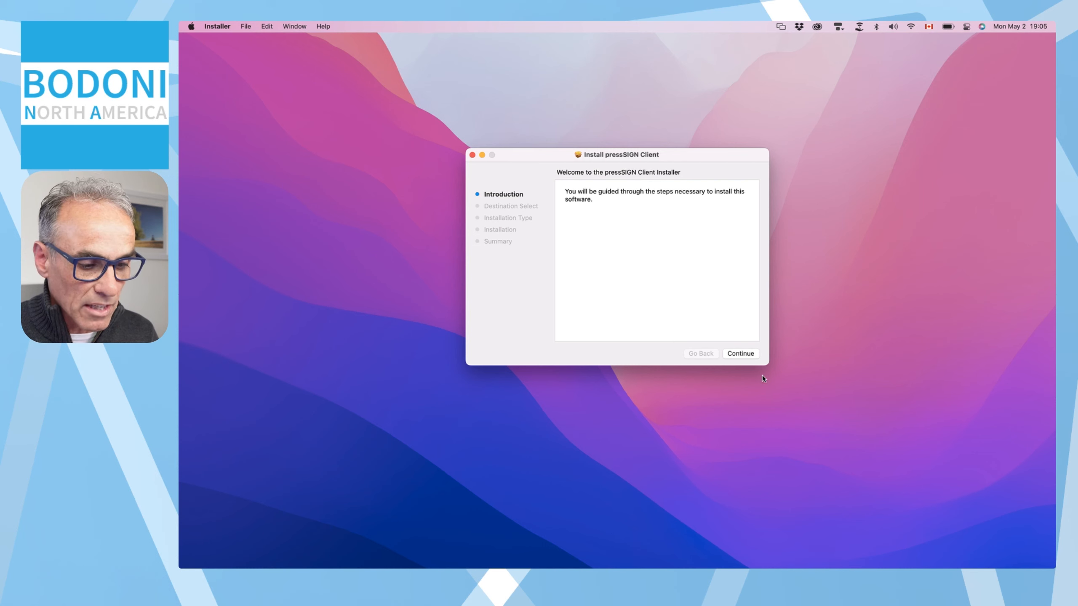
pyautogui.click(740, 354)
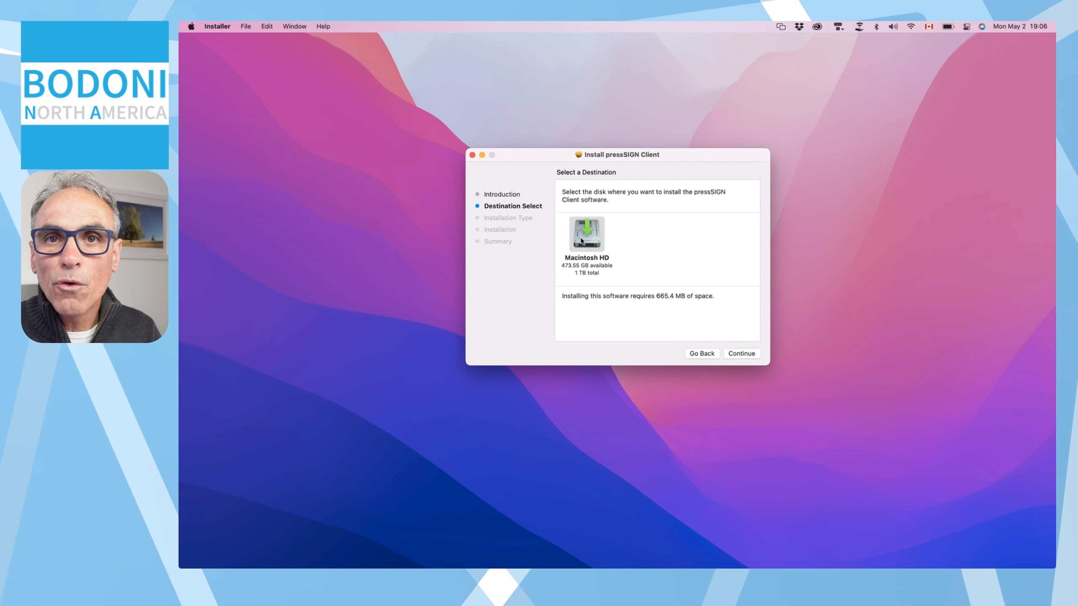
pyautogui.moveTo(581, 240)
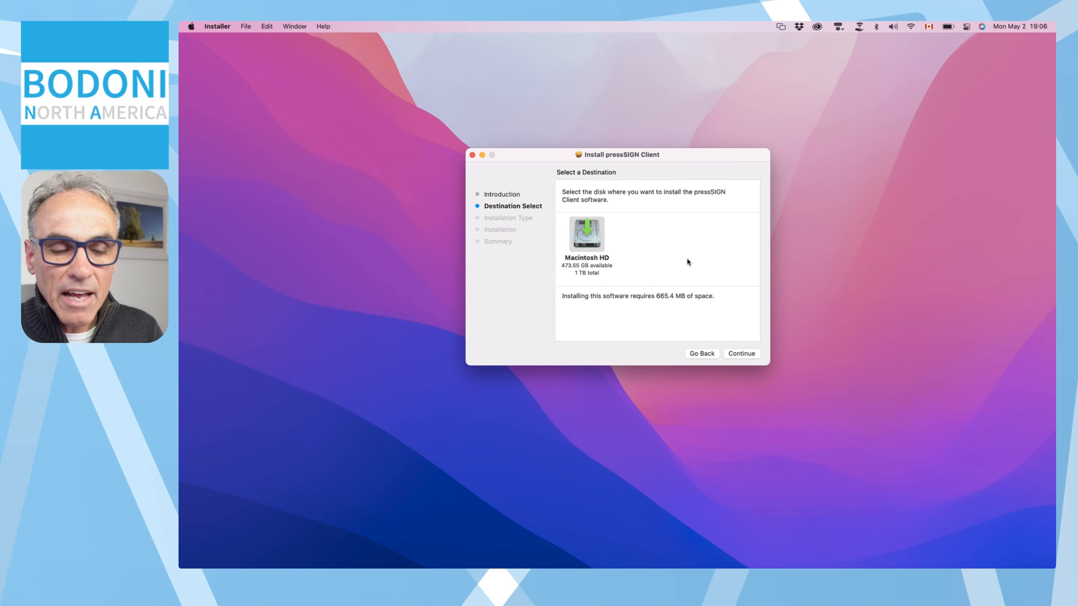
pyautogui.click(746, 355)
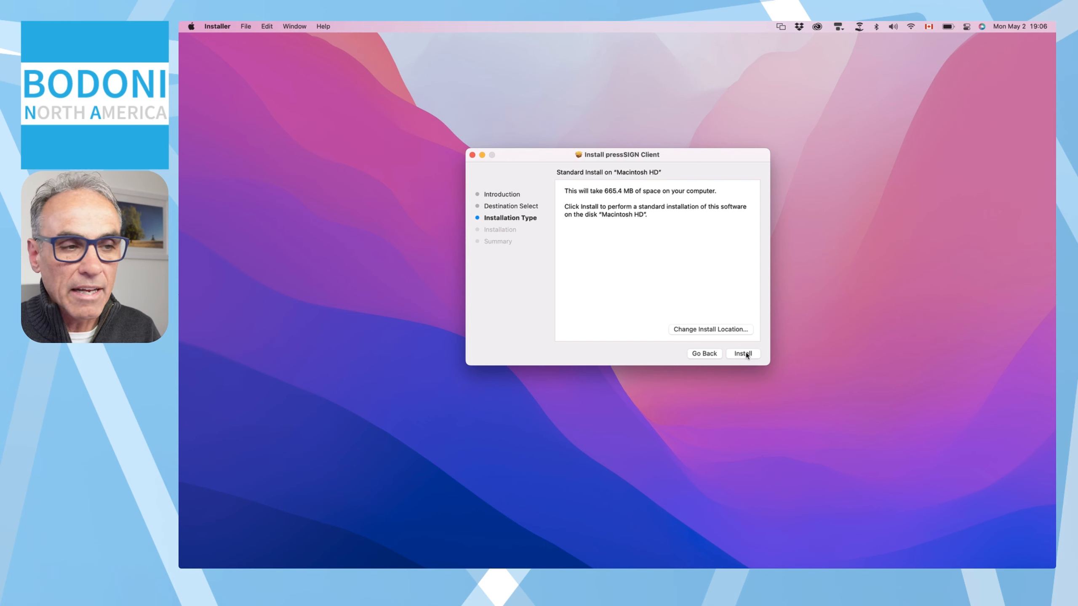
pyautogui.click(743, 353)
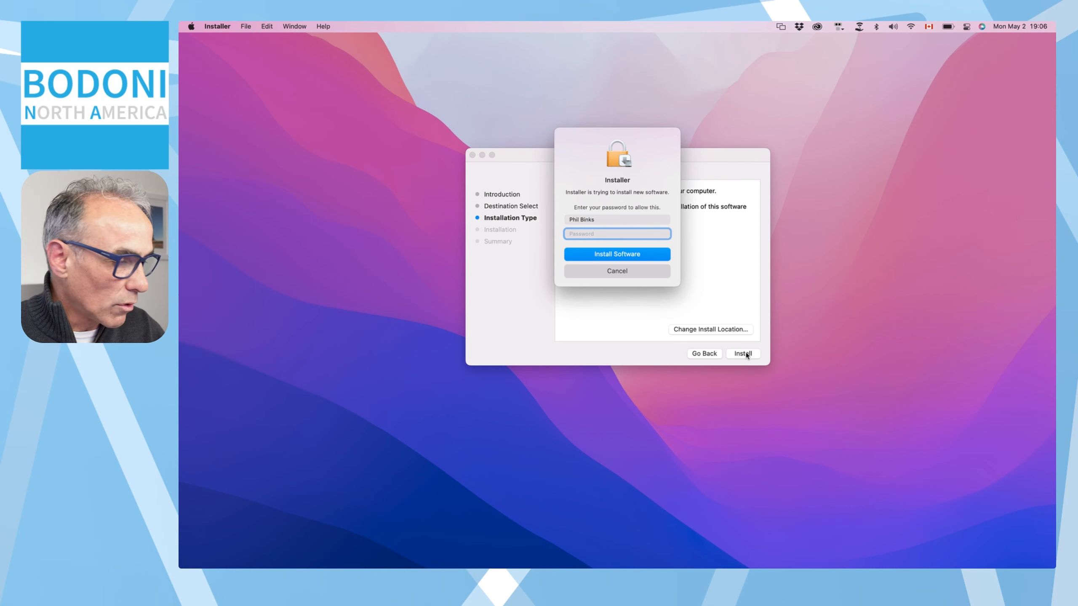
# Step: Authorize the Client install with the admin password and close the installer once it succeeds
pyautogui.write('••••')
pyautogui.press('Return')
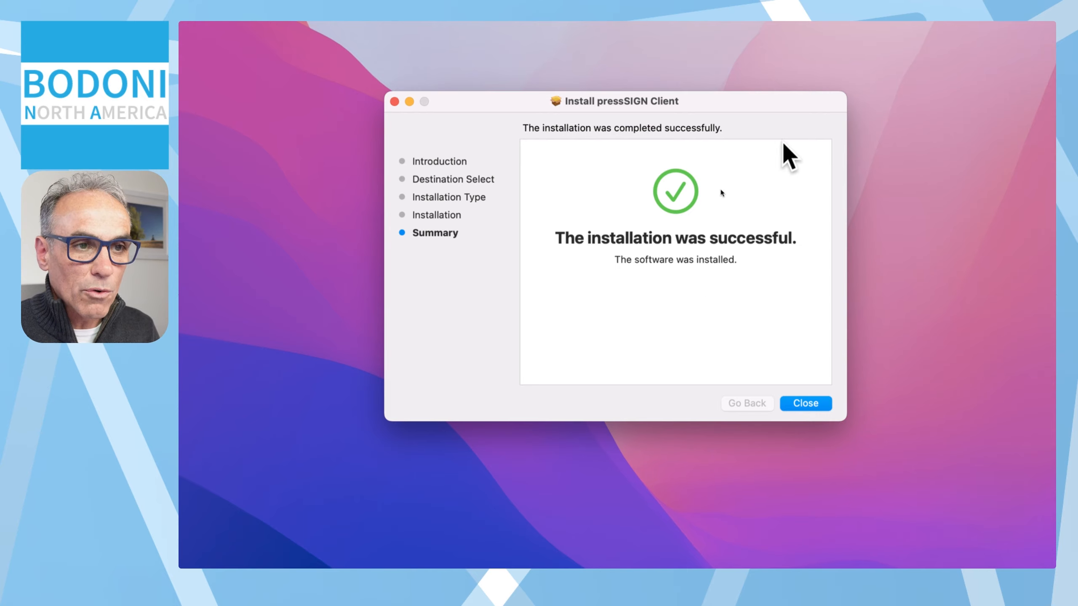
pyautogui.click(812, 401)
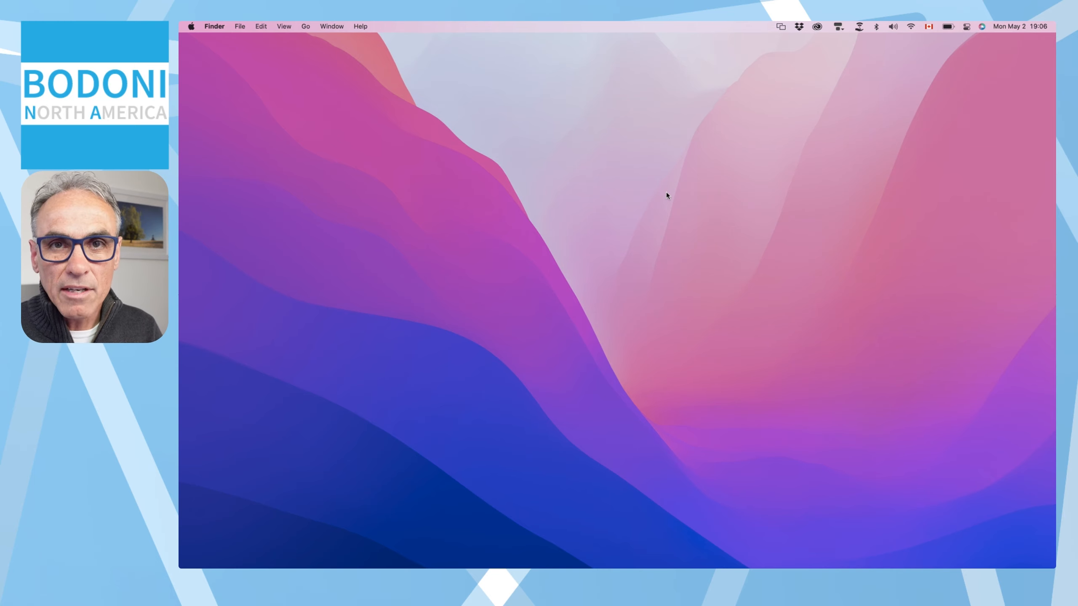
# Step: Relaunch the updated pressSIGN Client and log in to the localhost server with the password
pyautogui.moveTo(189, 259)
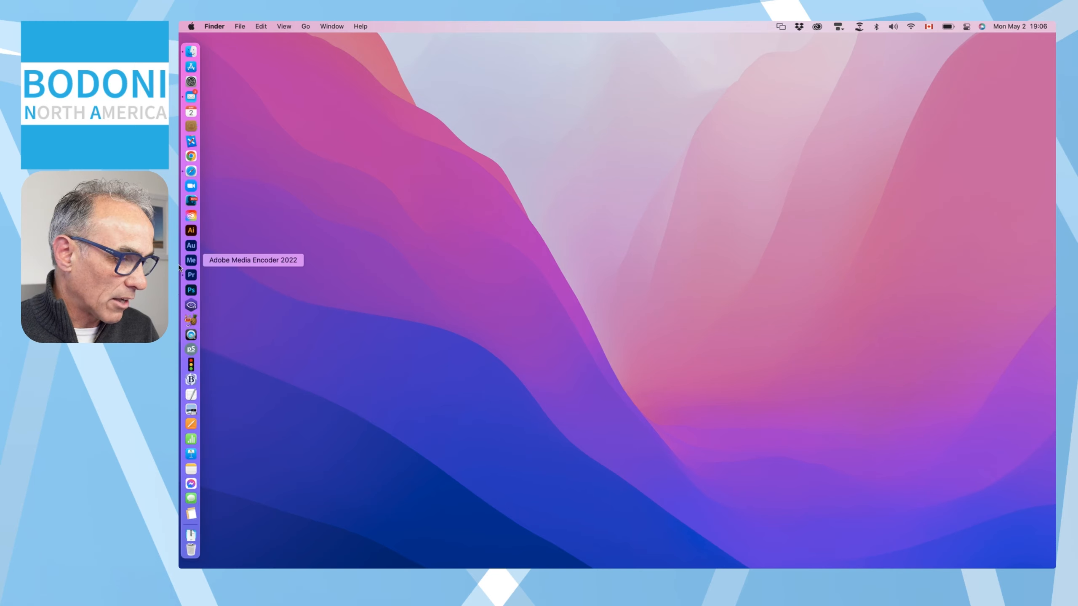
pyautogui.click(191, 350)
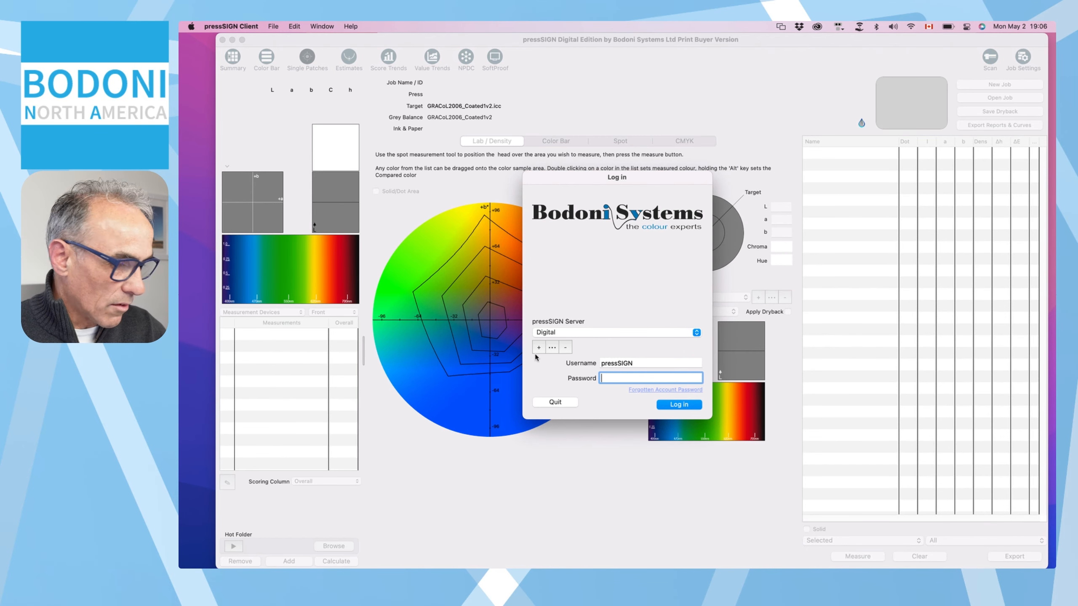
pyautogui.press('Return')
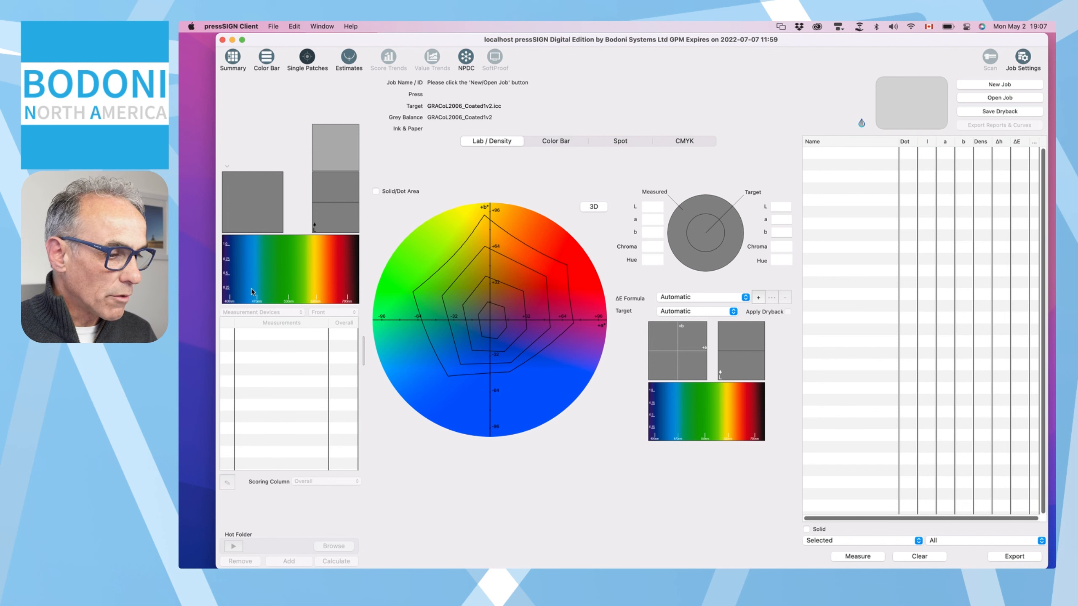
pyautogui.moveTo(183, 338)
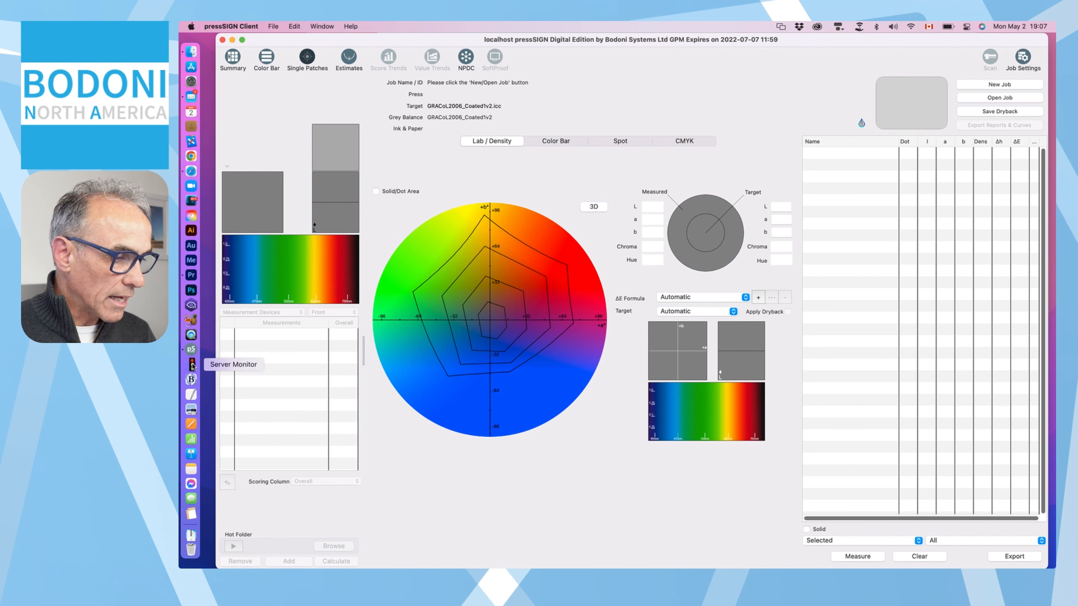
pyautogui.click(194, 365)
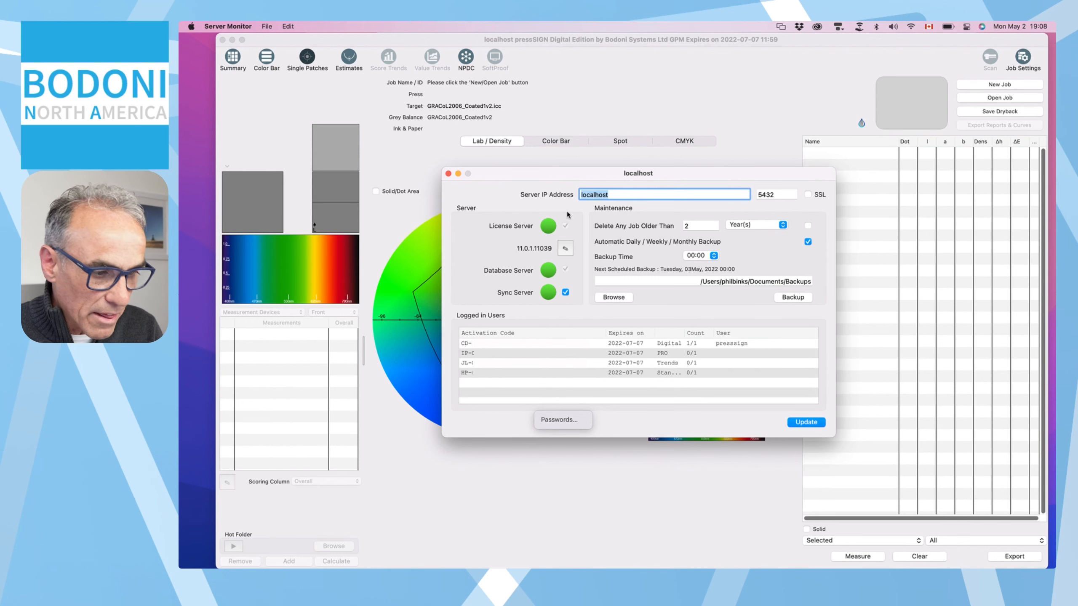
pyautogui.click(448, 173)
pyautogui.click(574, 173)
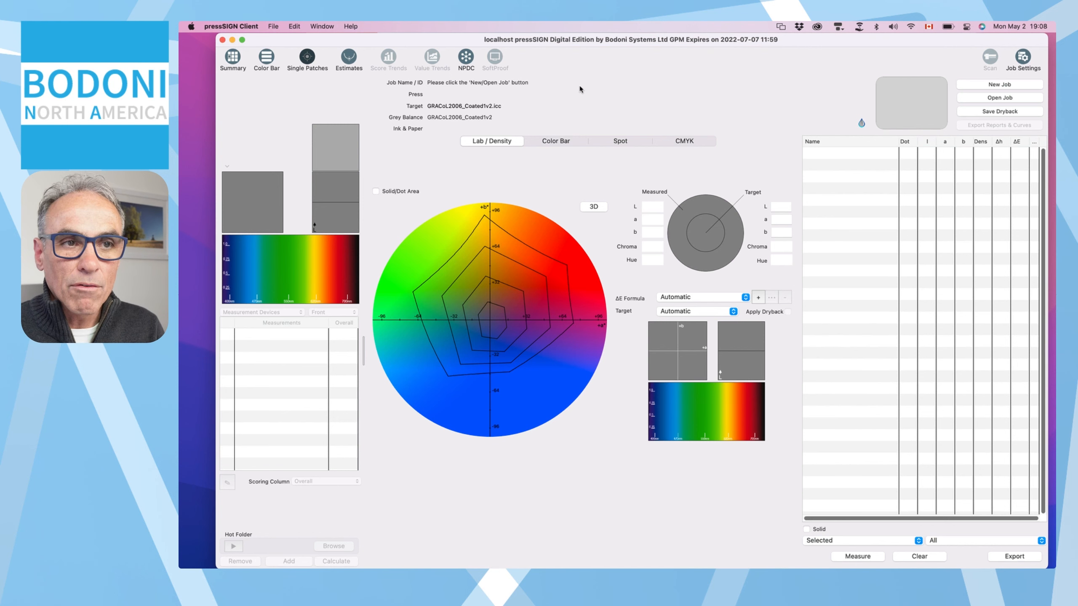
# Step: Switch to the Summary view and open File > About pressSIGN to see the version
pyautogui.click(232, 58)
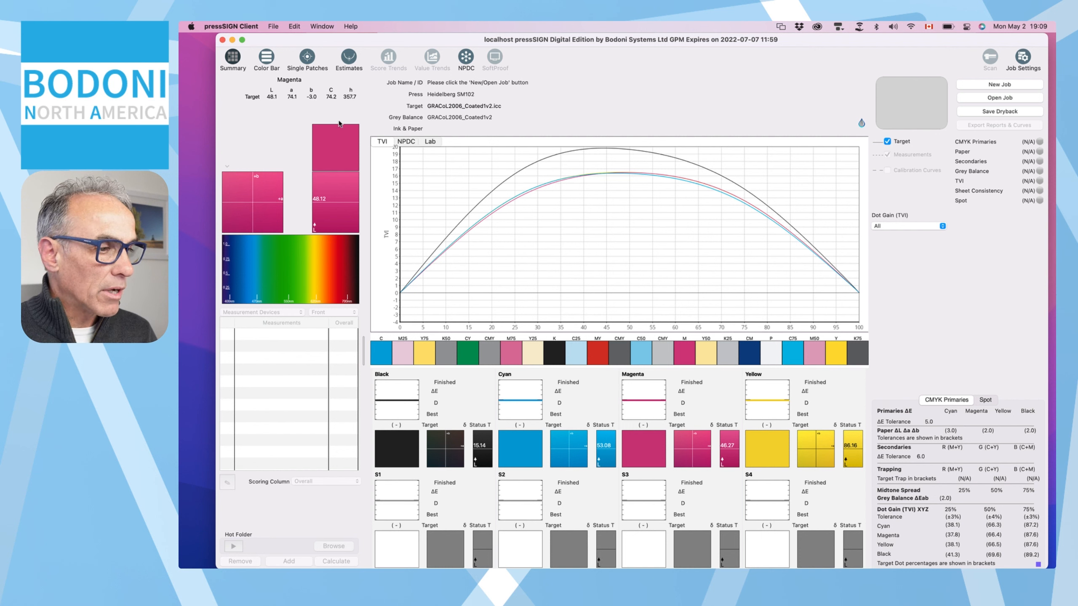
pyautogui.click(274, 26)
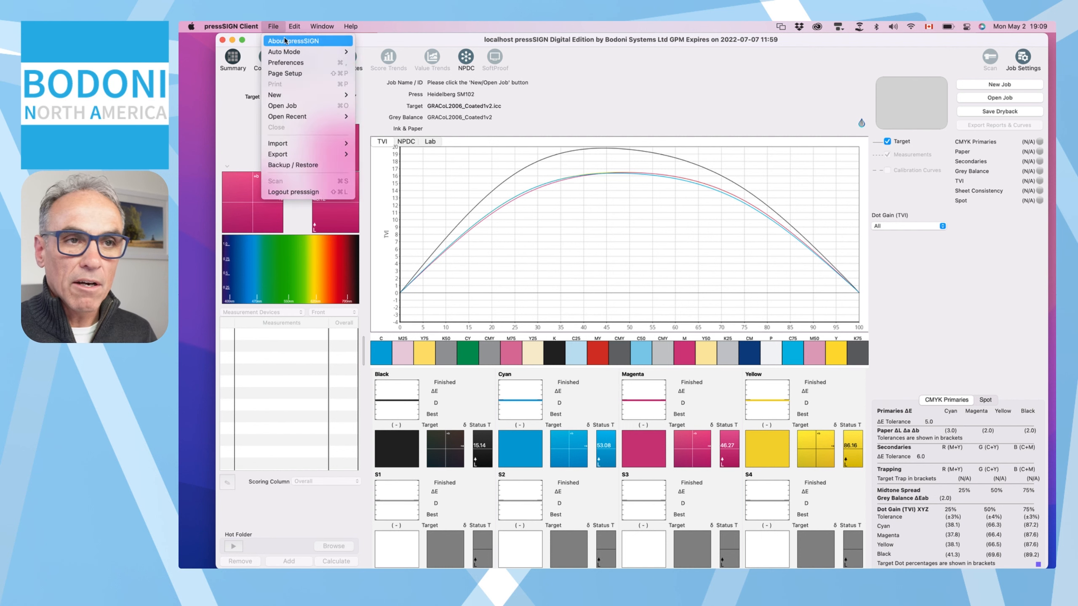
pyautogui.click(285, 41)
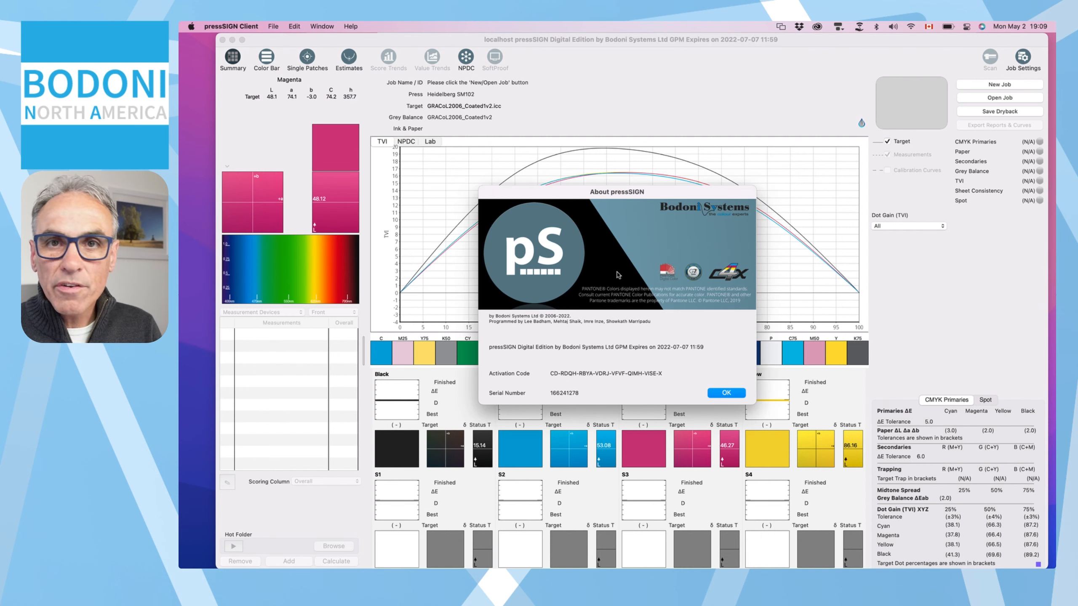